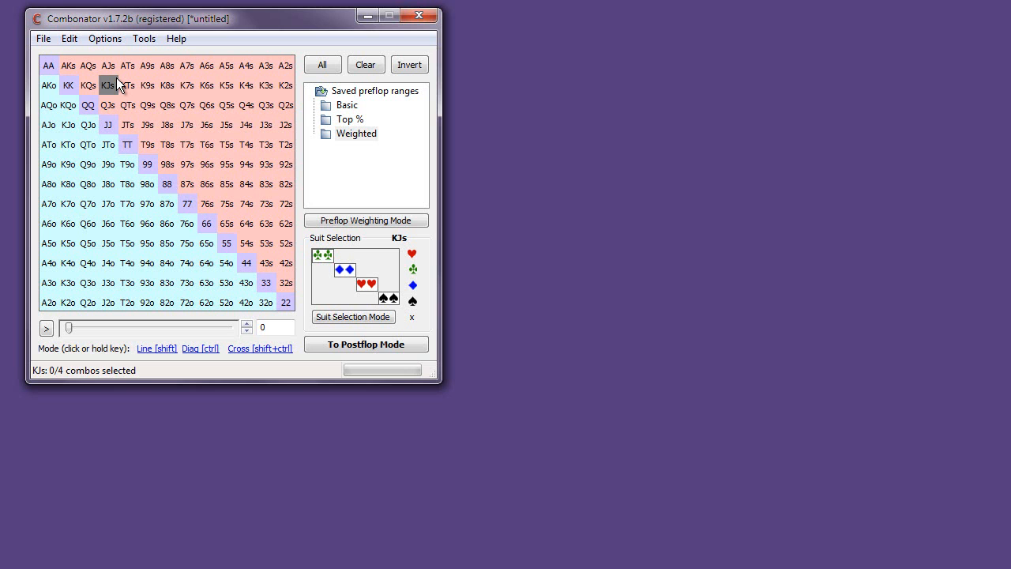
Step: Enable preflop weighting at 0.5 and select the suited hands AQs through A9s at that weight
left_click(395, 223)
left_click_drag(264, 132, 356, 158)
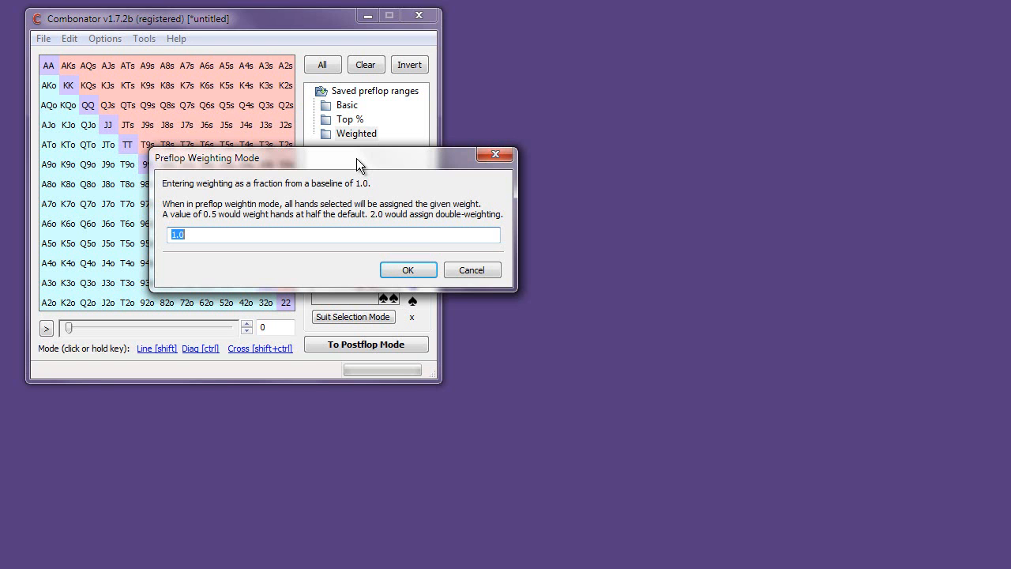
type("0.5")
key("Return")
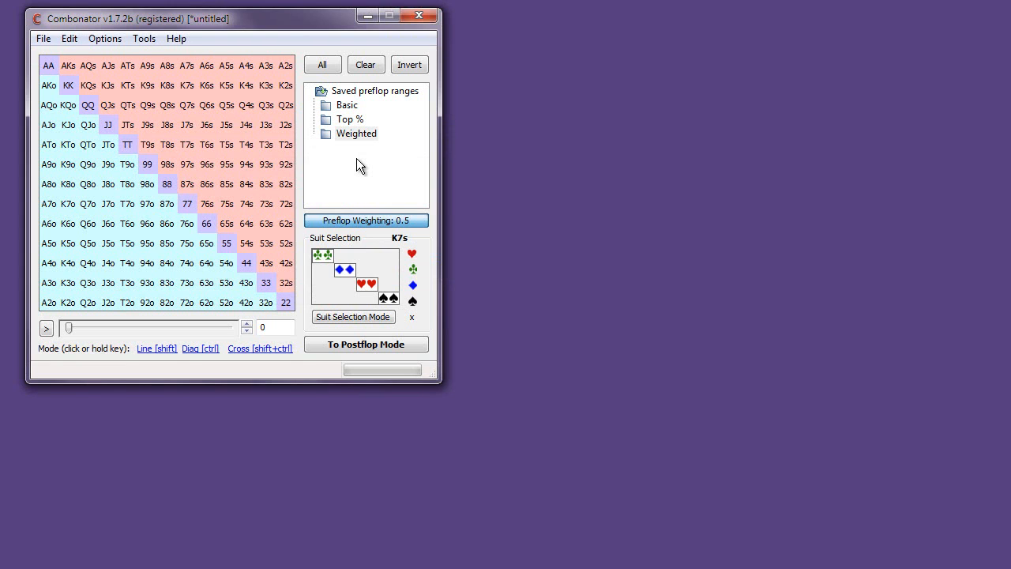
left_click_drag(88, 66, 137, 71)
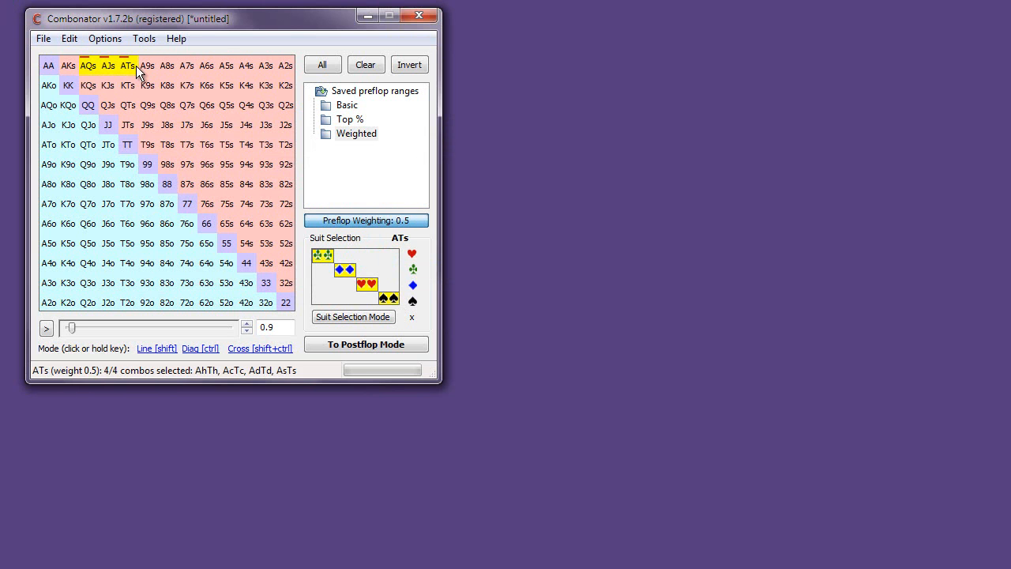
left_click(147, 67)
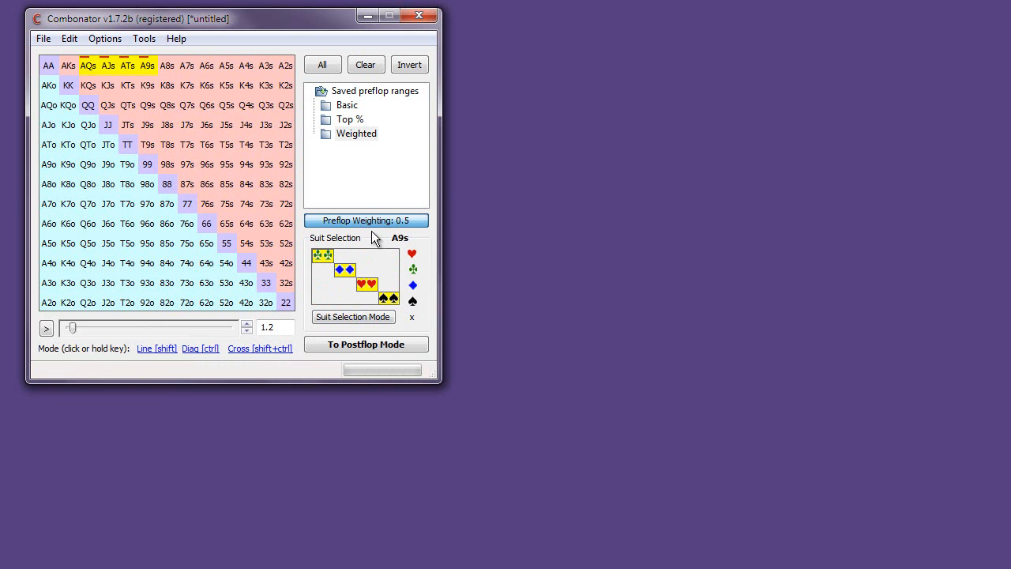
Step: Select the full row and column crossing at T5s in cross mode, at the 0.5 weight
key("shift")
key("ctrl")
key("ctrl+shift")
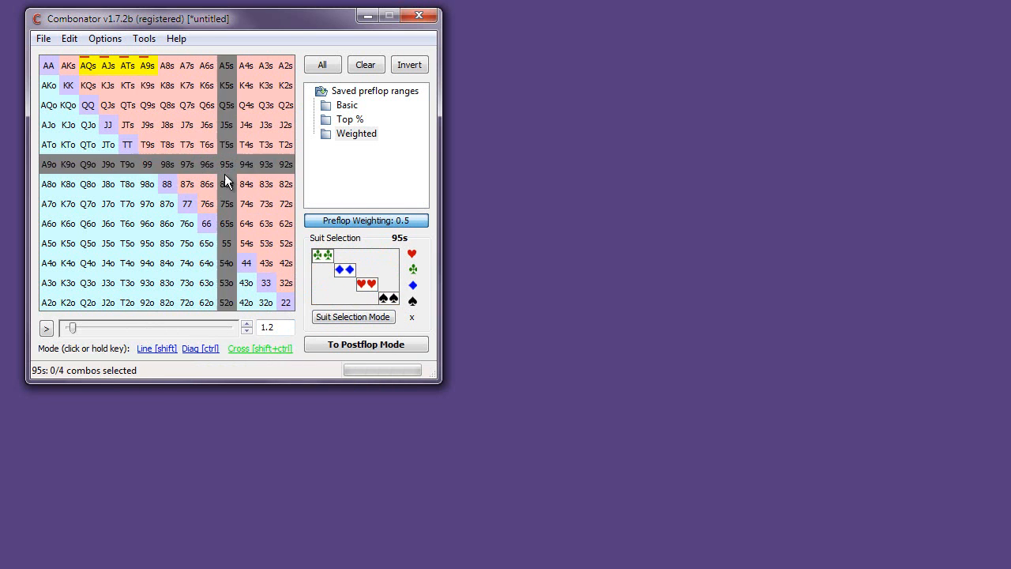
left_click(228, 146, "ctrl+shift")
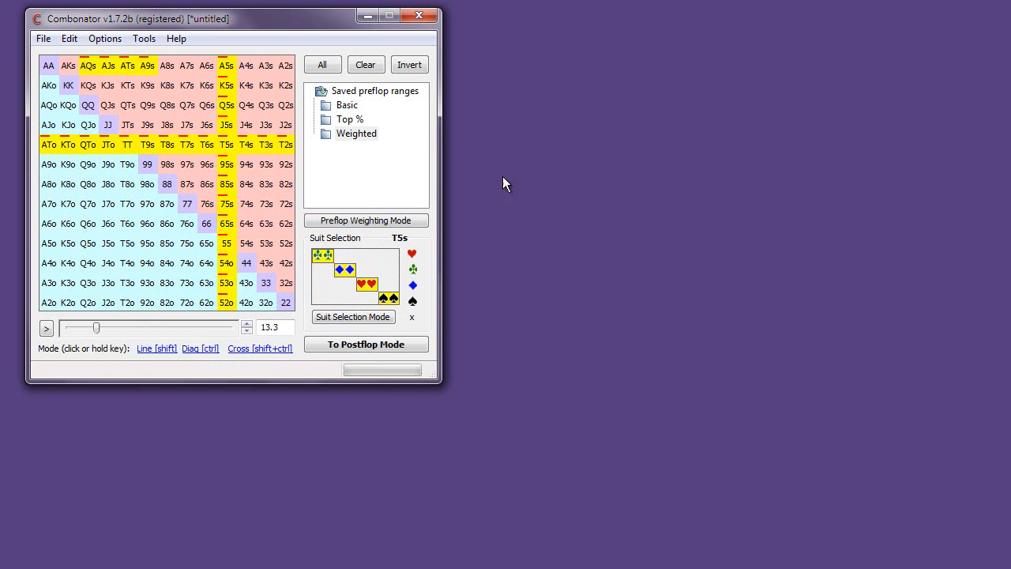
Step: Add Q9s through Q7s and J9s through J7s to the range without any special weighting
left_click(150, 103)
left_click(170, 109)
left_click(188, 108)
left_click_drag(195, 123, 155, 119)
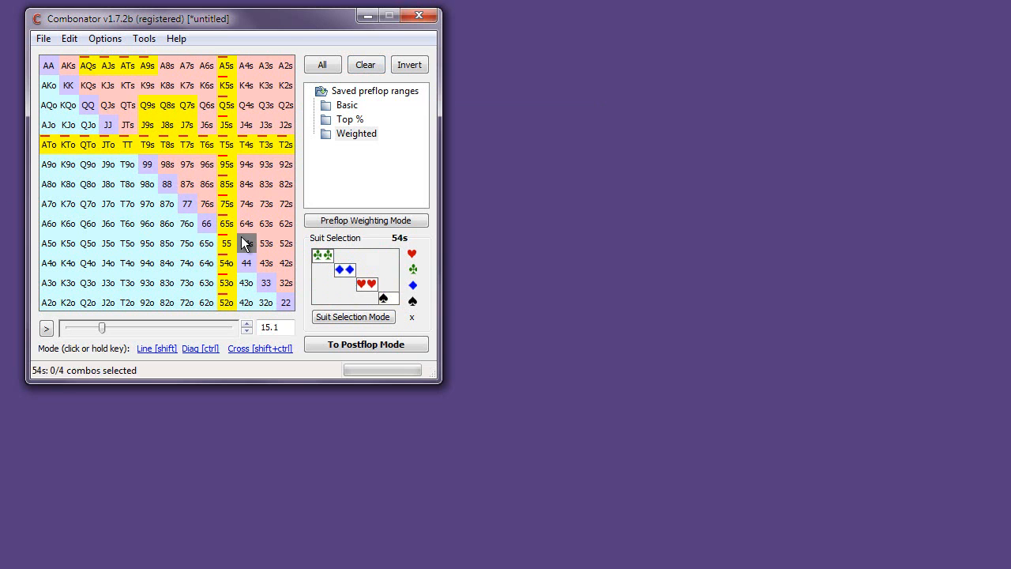
Step: Clear the range, select the top 28.2% of hands, and widen the window to reveal the player range details
left_click(368, 68)
left_click_drag(195, 331, 126, 332)
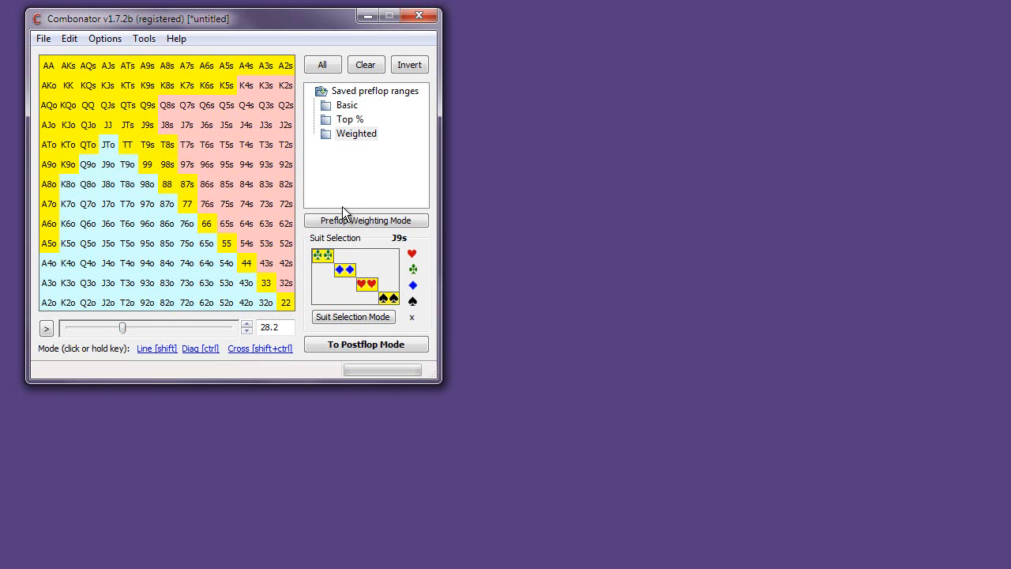
left_click_drag(440, 32, 812, 38)
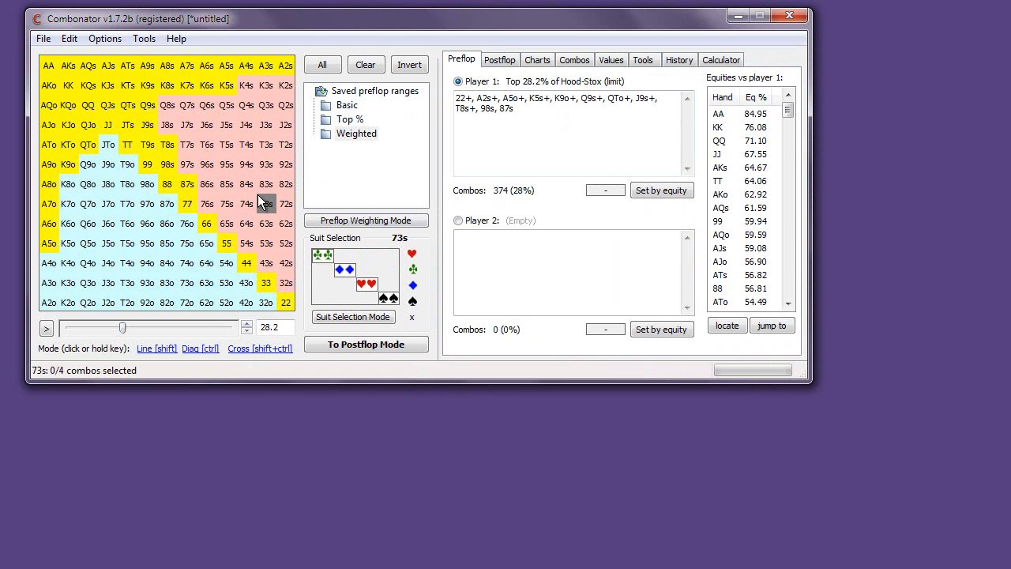
Step: Enable preflop weighting at 0.5 and extend the range to the top 40.9% of hands
left_click(368, 225)
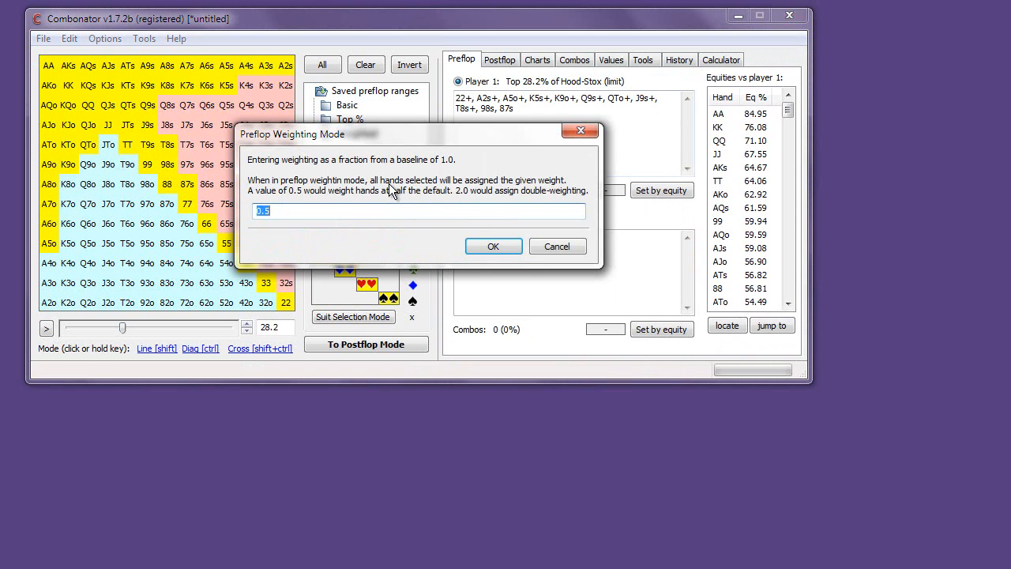
left_click_drag(325, 133, 487, 175)
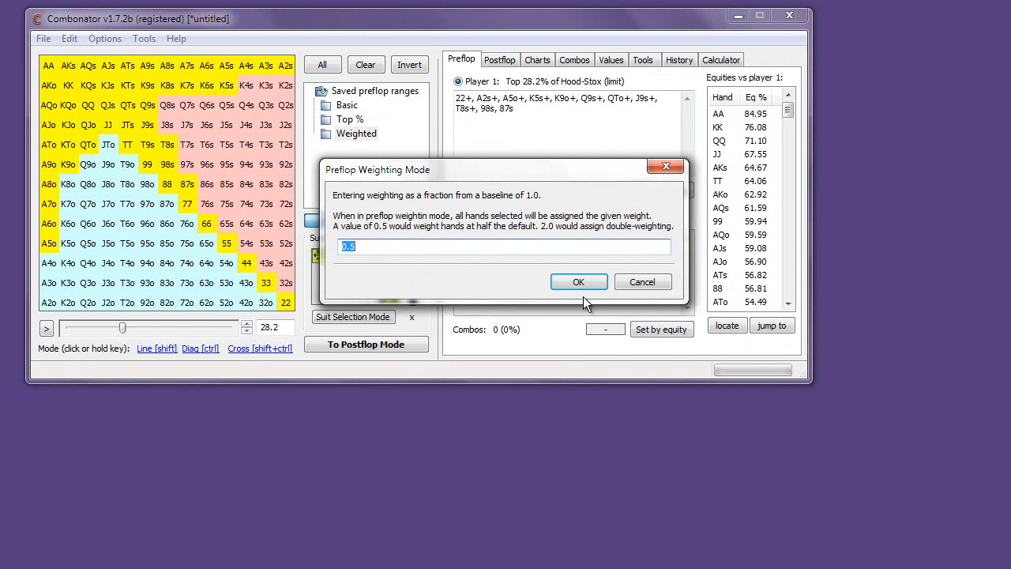
left_click(583, 282)
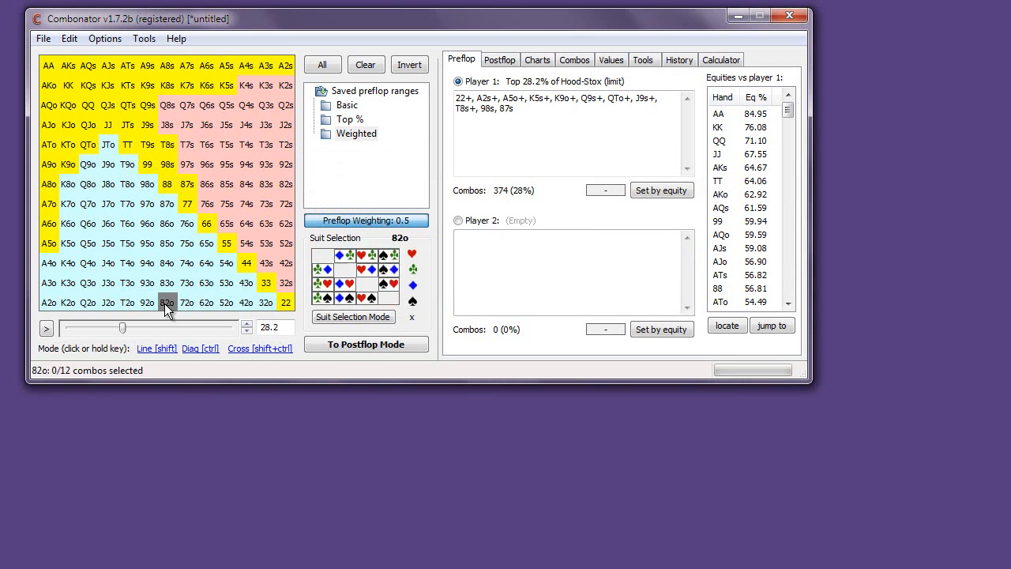
left_click_drag(124, 327, 146, 324)
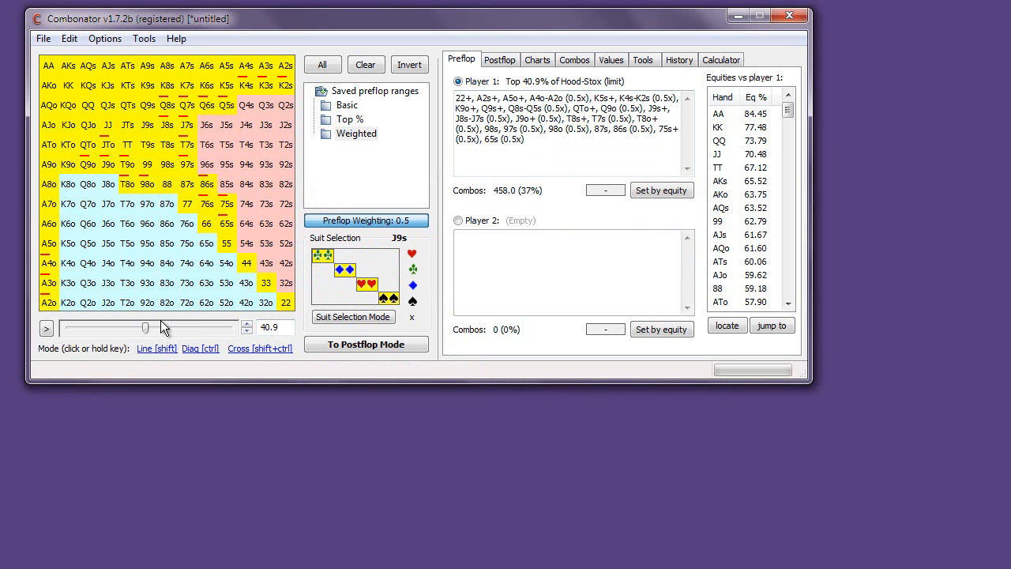
Step: Fine-tune Player 1's range upward one hand at a time to the top 44.8%
left_click(247, 324)
left_click(248, 324)
left_click(247, 325)
left_click(247, 324)
left_click(247, 325)
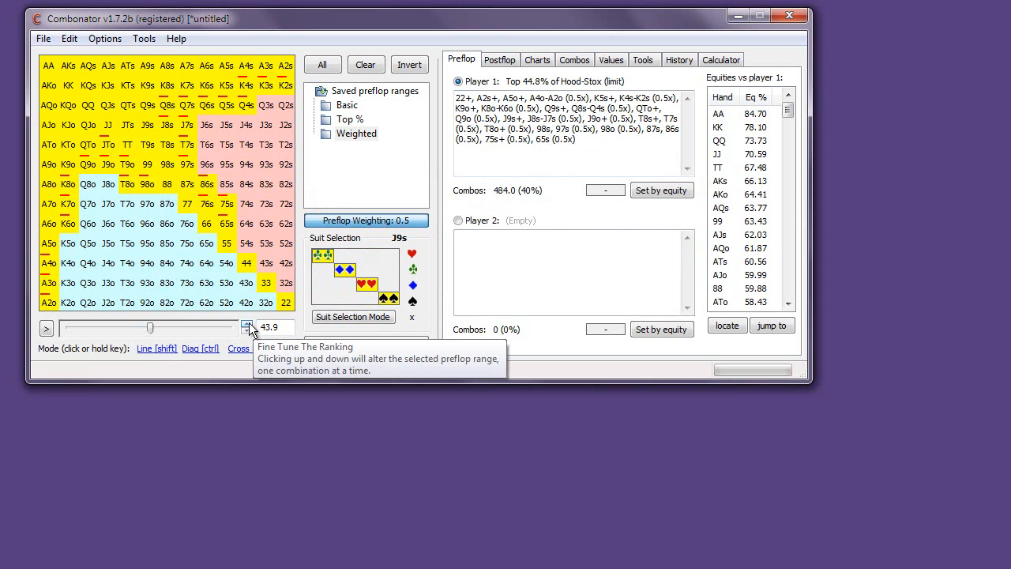
left_click(247, 325)
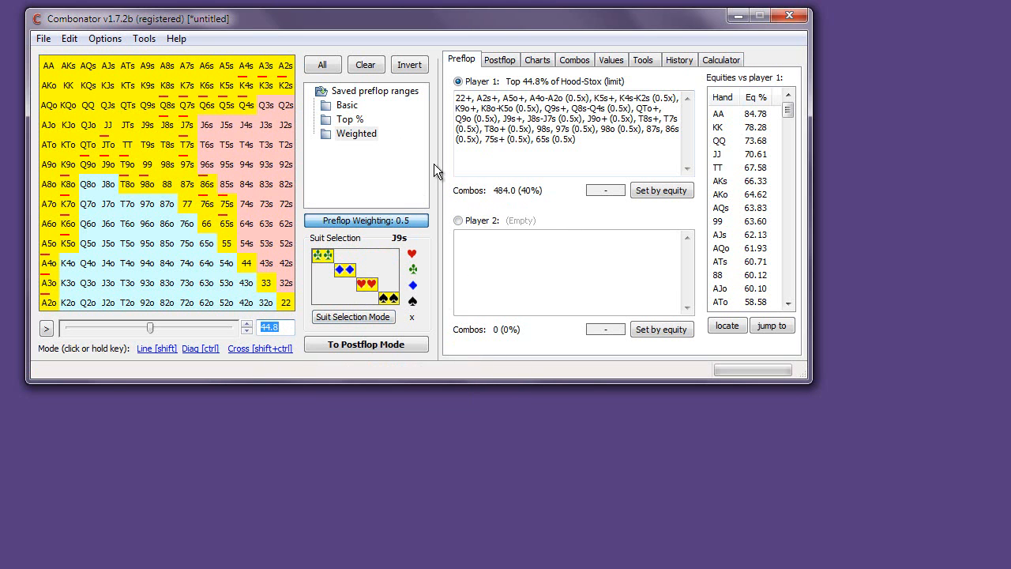
left_click(548, 167)
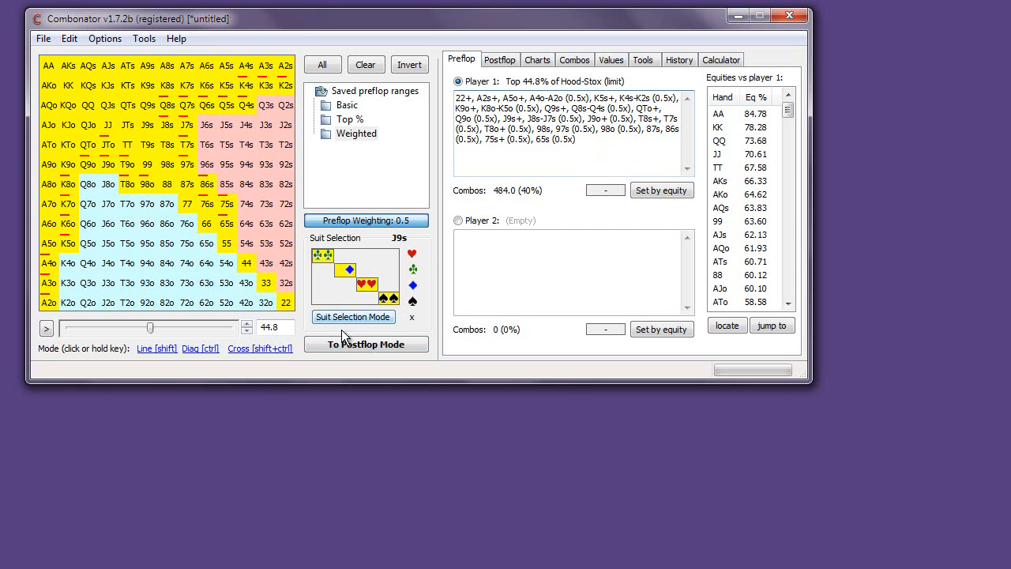
Step: Switch to postflop mode and manually assign Q4s and Q5s to colored group 1
left_click(378, 348)
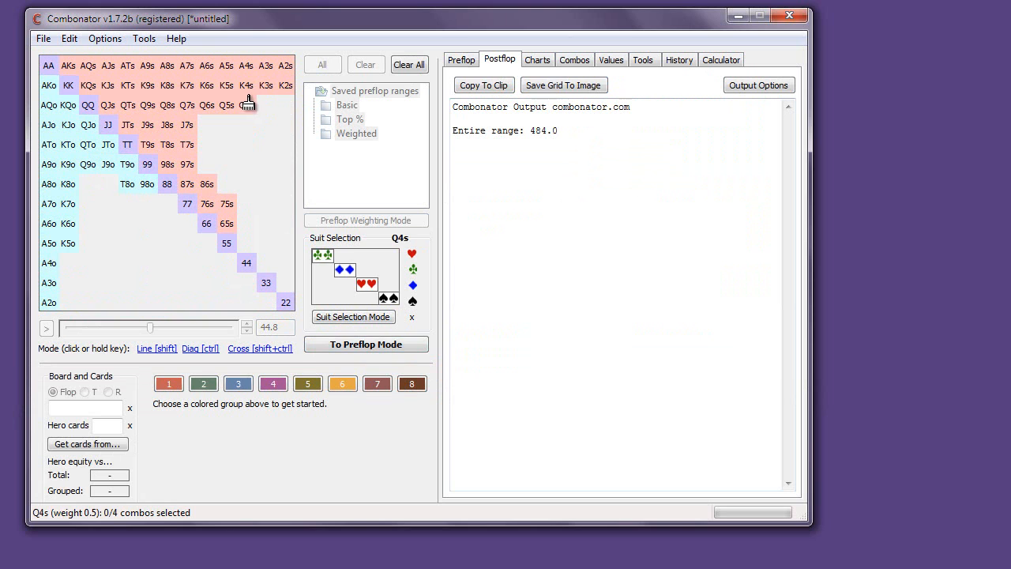
left_click(168, 383)
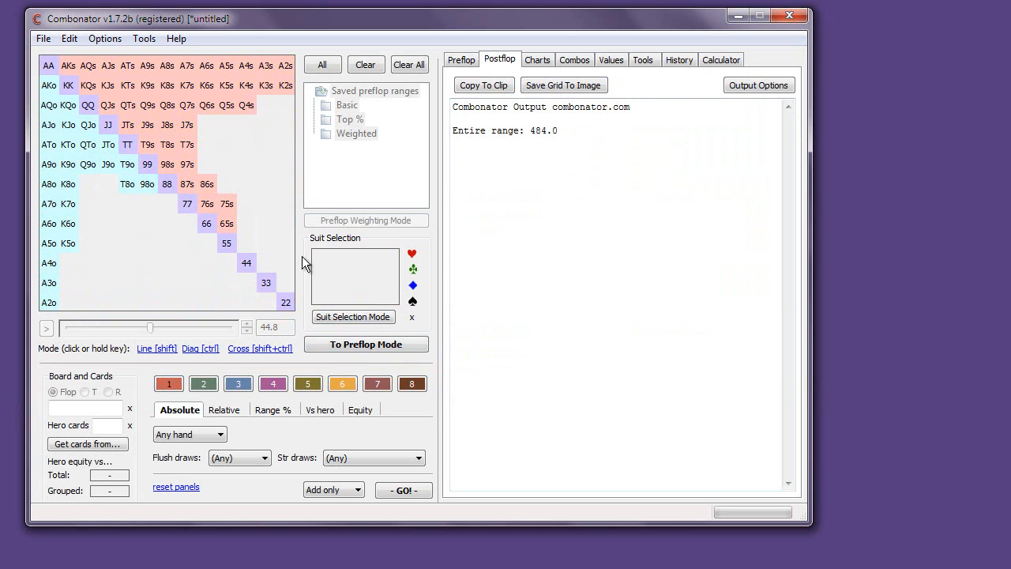
left_click(244, 104)
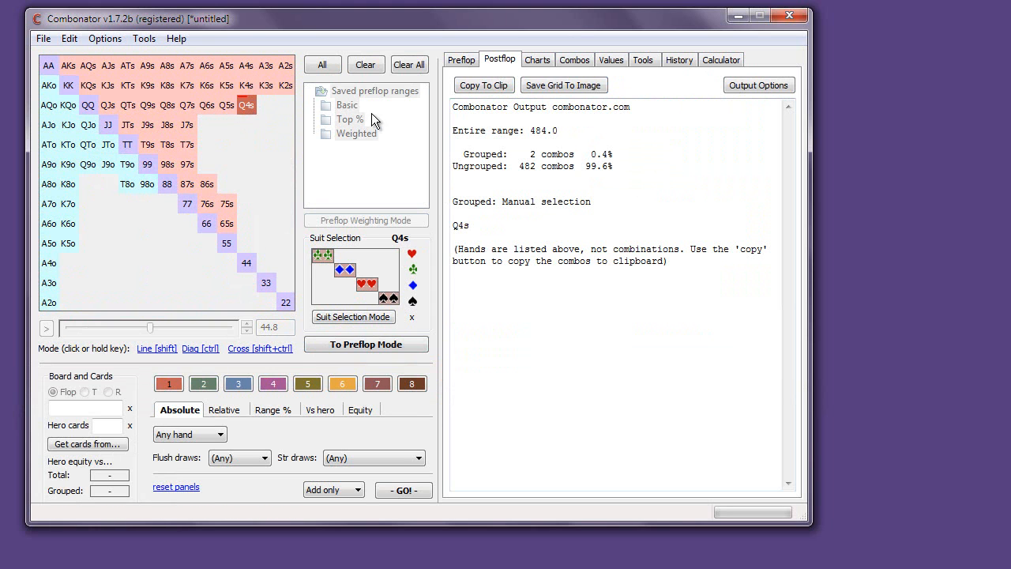
left_click_drag(530, 155, 586, 156)
left_click(225, 105)
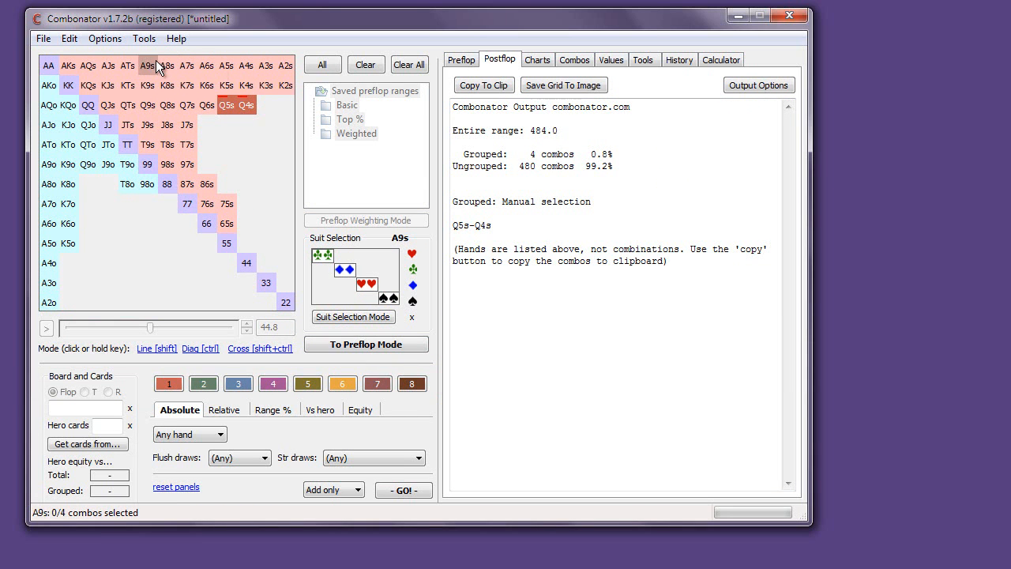
Step: Remove Q4s and Q5s from group 1, assign A8s instead, and compare its combo count with those weighted hands
left_click(246, 103)
left_click(231, 103)
left_click(175, 65)
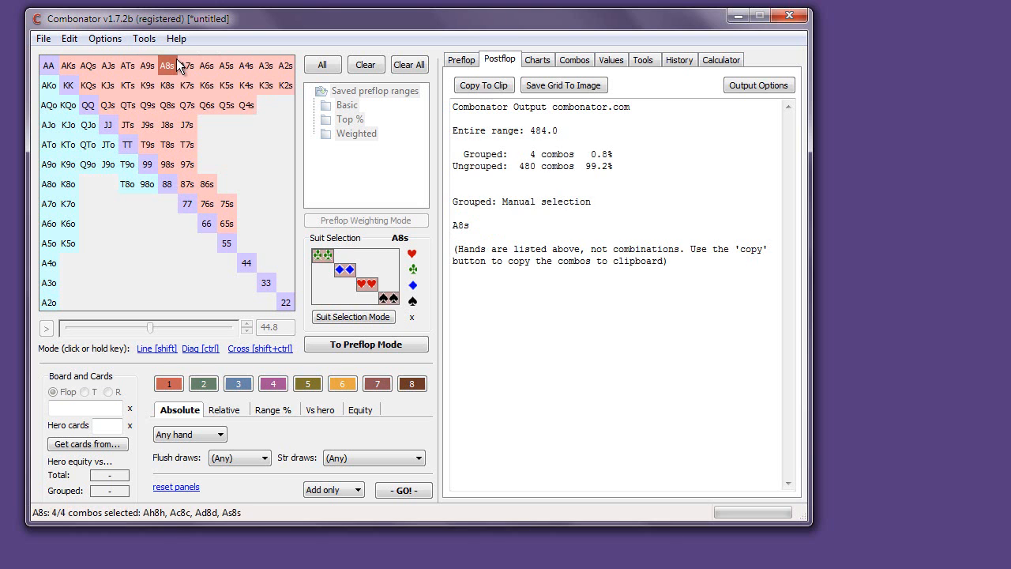
left_click_drag(526, 154, 587, 156)
left_click(586, 156)
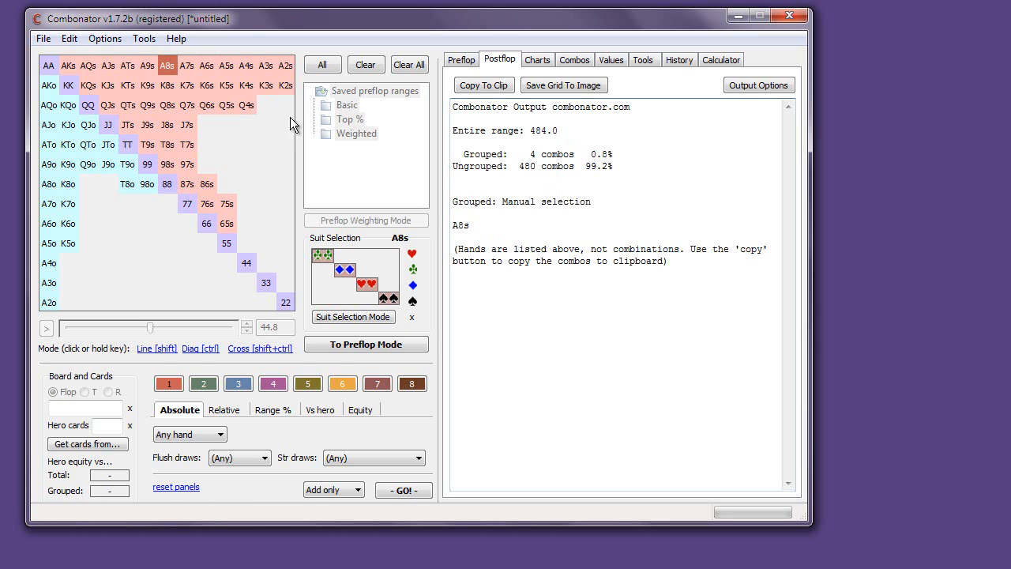
left_click(246, 104)
left_click(233, 102)
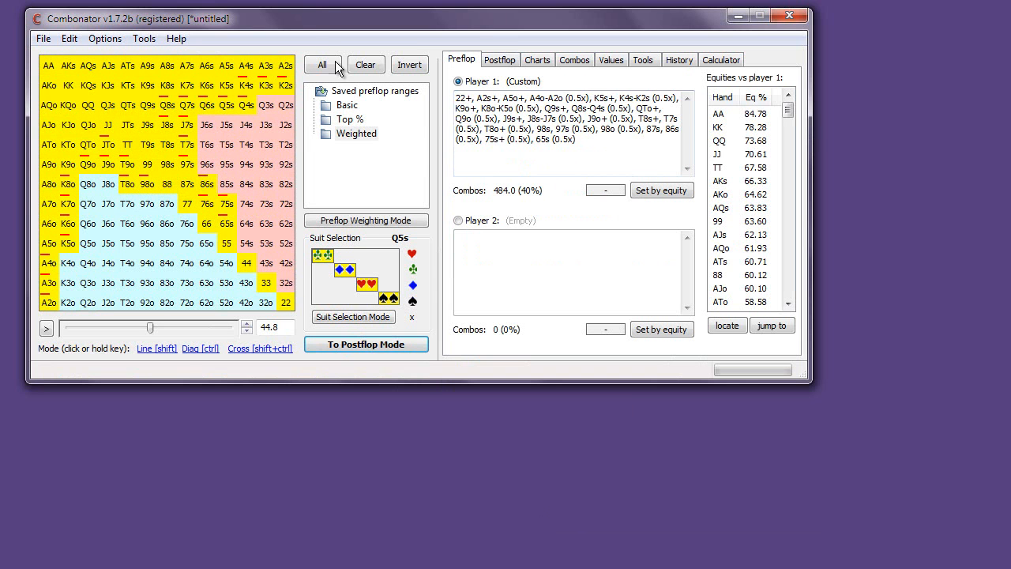
Step: Clear the preflop range and enable preflop weighting at 2
left_click(366, 64)
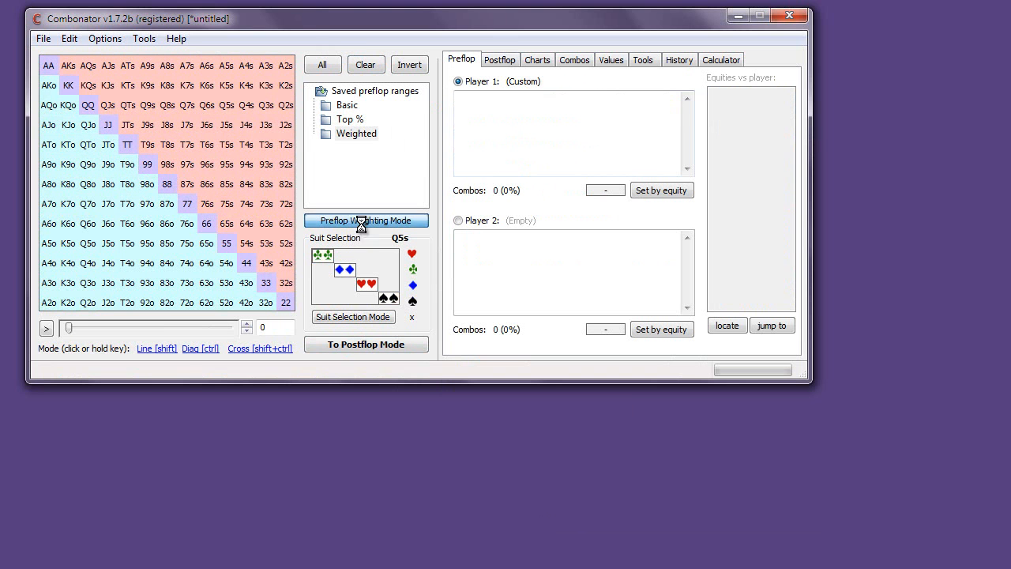
left_click(362, 219)
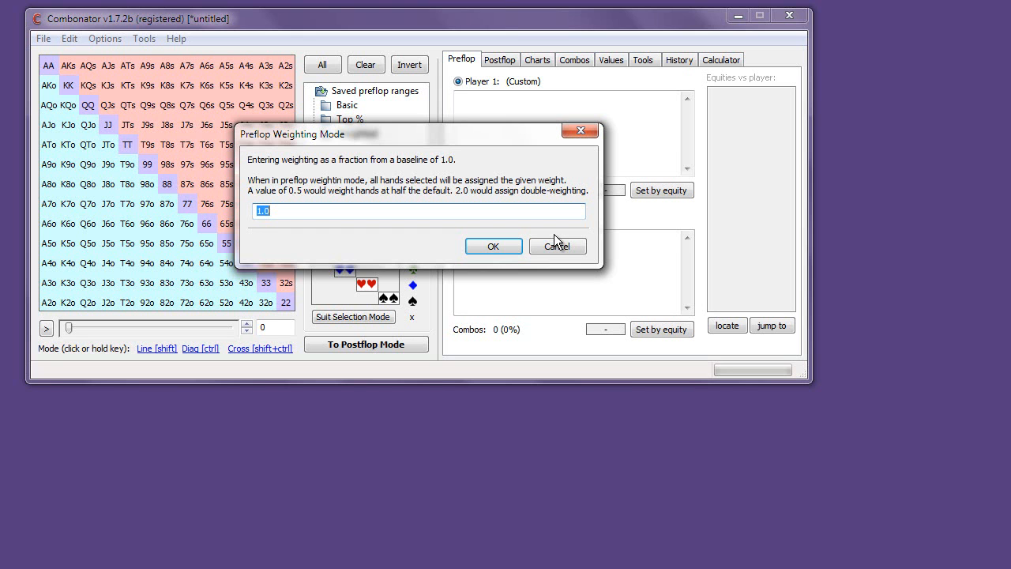
type("2")
left_click(490, 247)
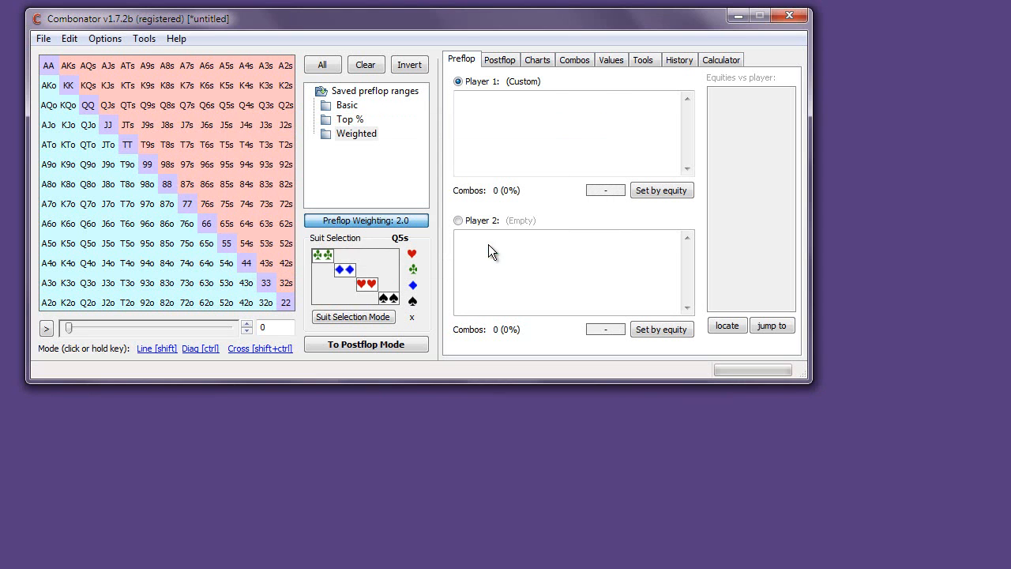
Step: Set the preflop weighting to 3 and select the top 23.1% of hands for Player 1
left_click(341, 224)
type("2")
key("BackSpace")
type("3")
left_click(494, 247)
left_click(222, 330)
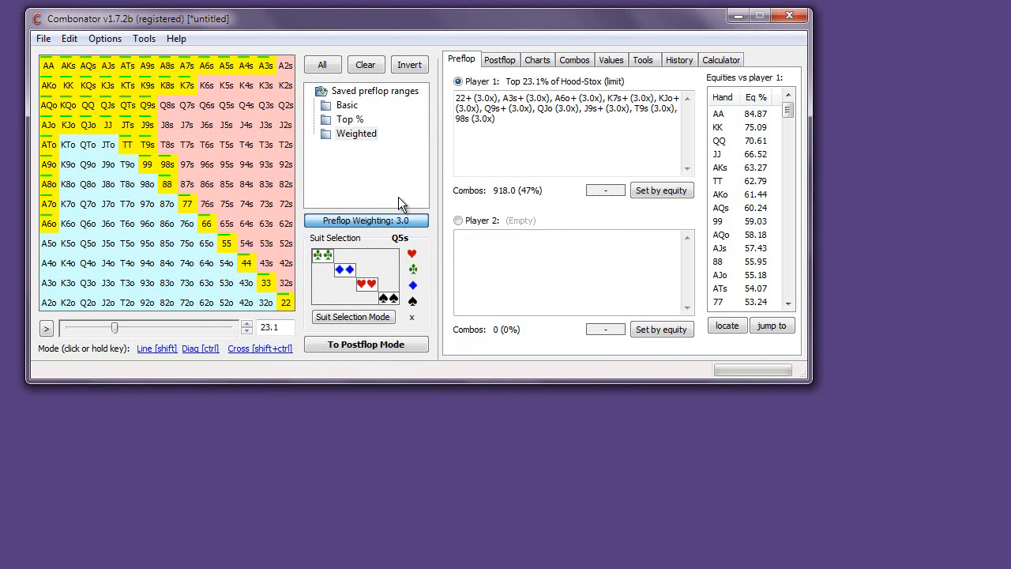
Step: Turn off the special preflop weighting and extend Player 1's range to the top 52% at normal weight
left_click(393, 223)
left_click(353, 224)
type("1")
left_click(493, 245)
left_click(393, 224)
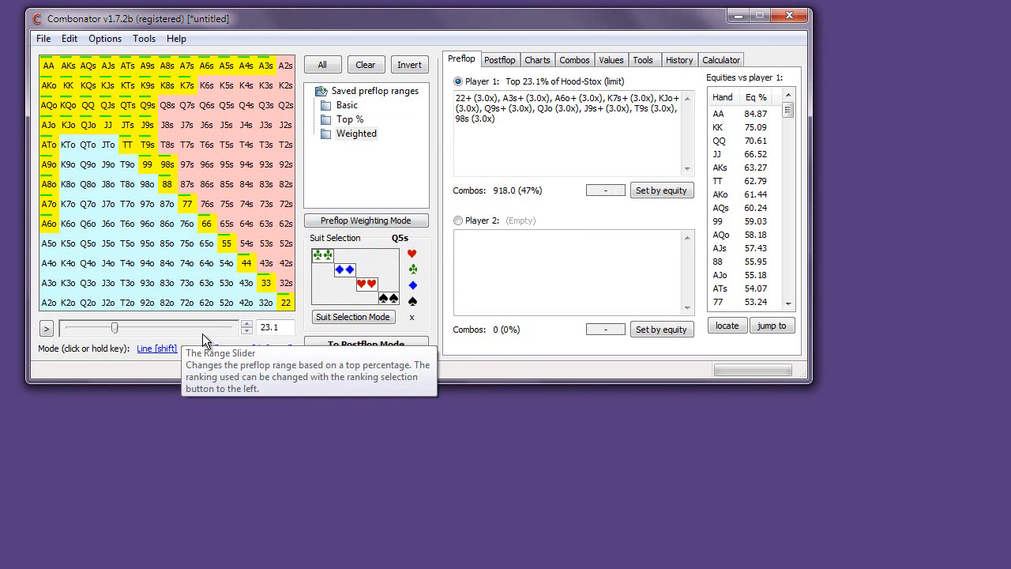
scroll(203, 333, "up", 4)
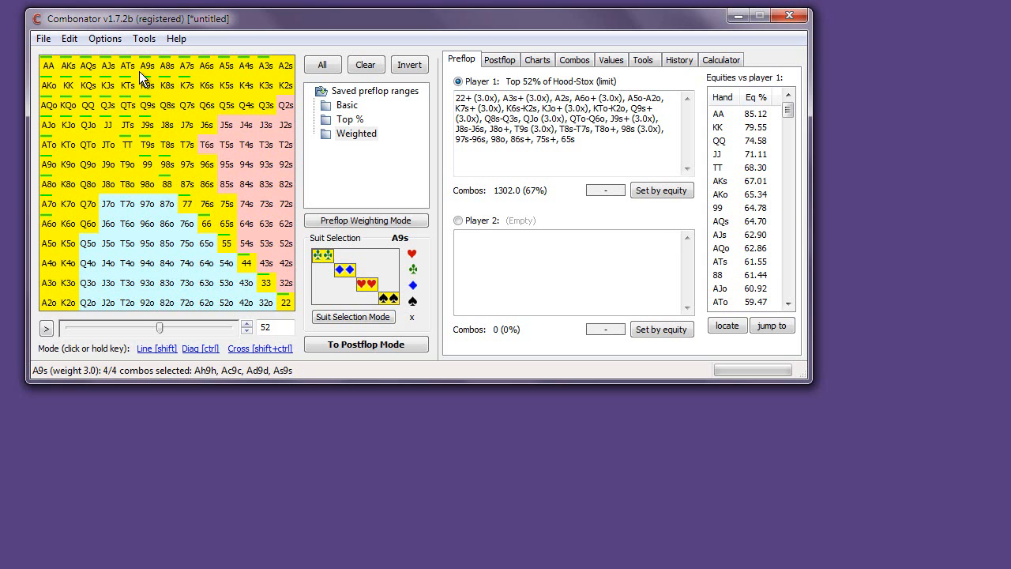
Step: Activate Player 2 and select the top 27.6% of hands as that range
left_click(491, 220)
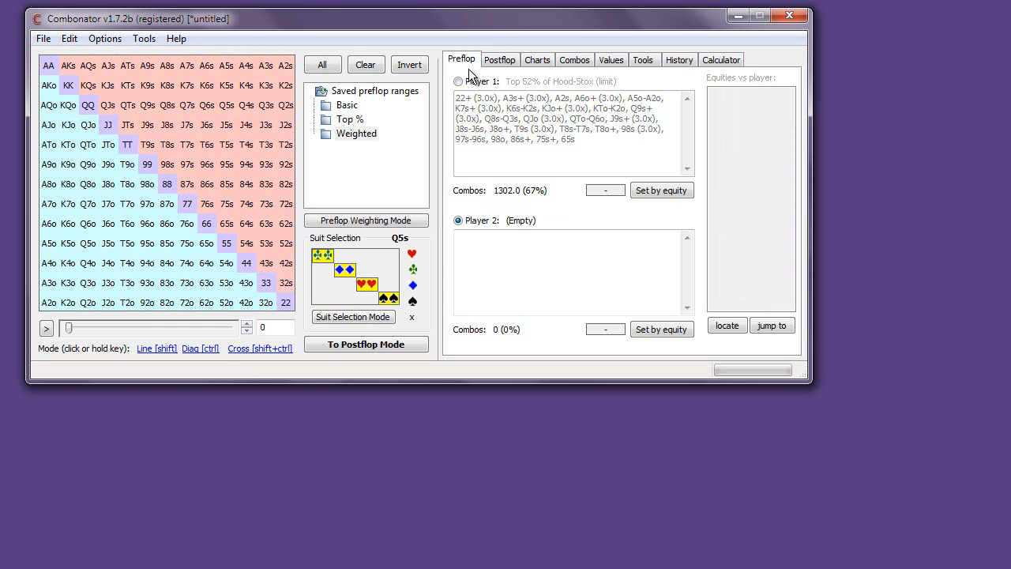
left_click_drag(66, 324, 118, 325)
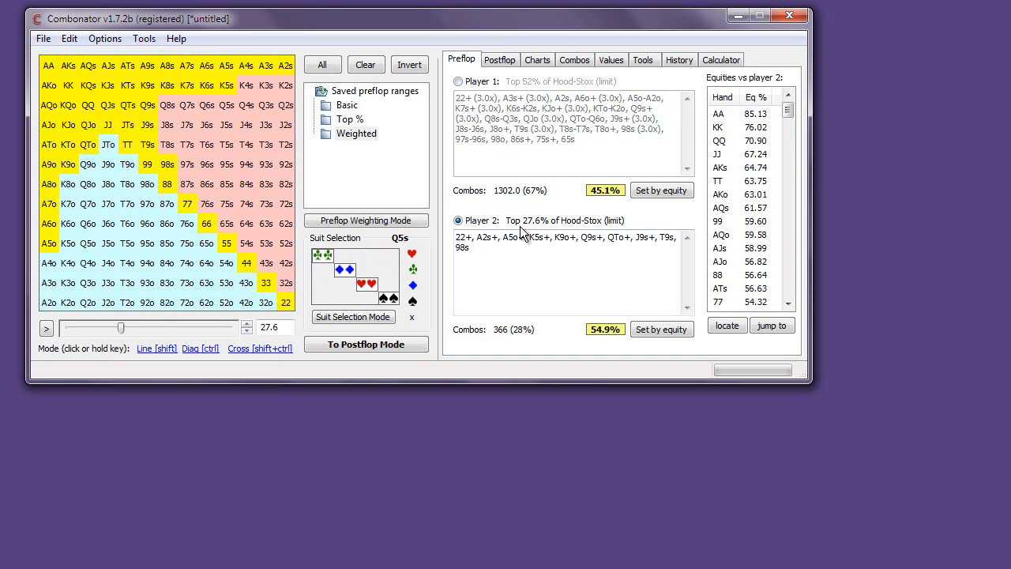
Step: Compare Player 1's weighted hands and equity with Player 2's unweighted range by switching between the two players
left_click(479, 84)
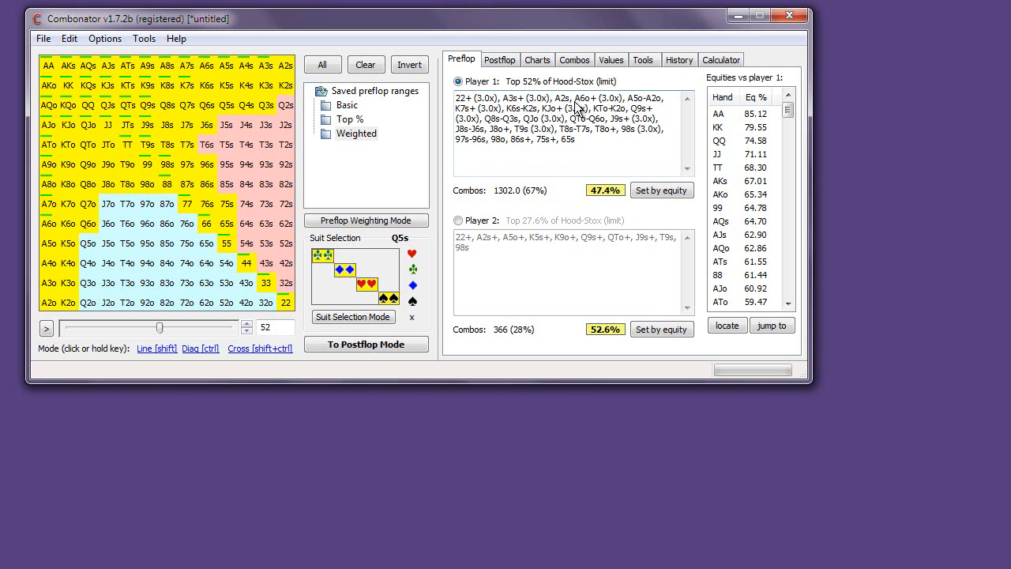
left_click_drag(526, 100, 551, 100)
left_click(485, 98)
left_click(460, 220)
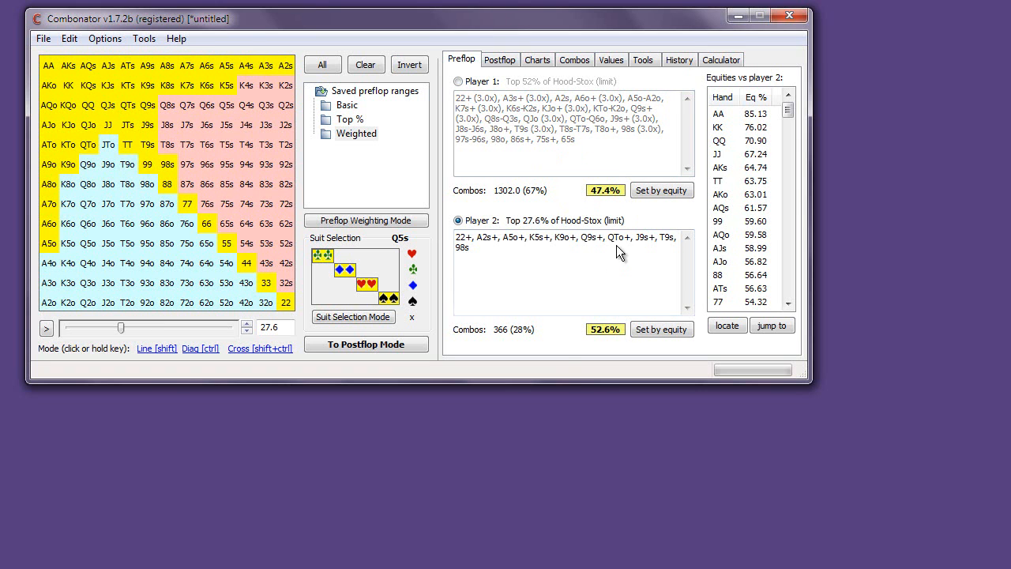